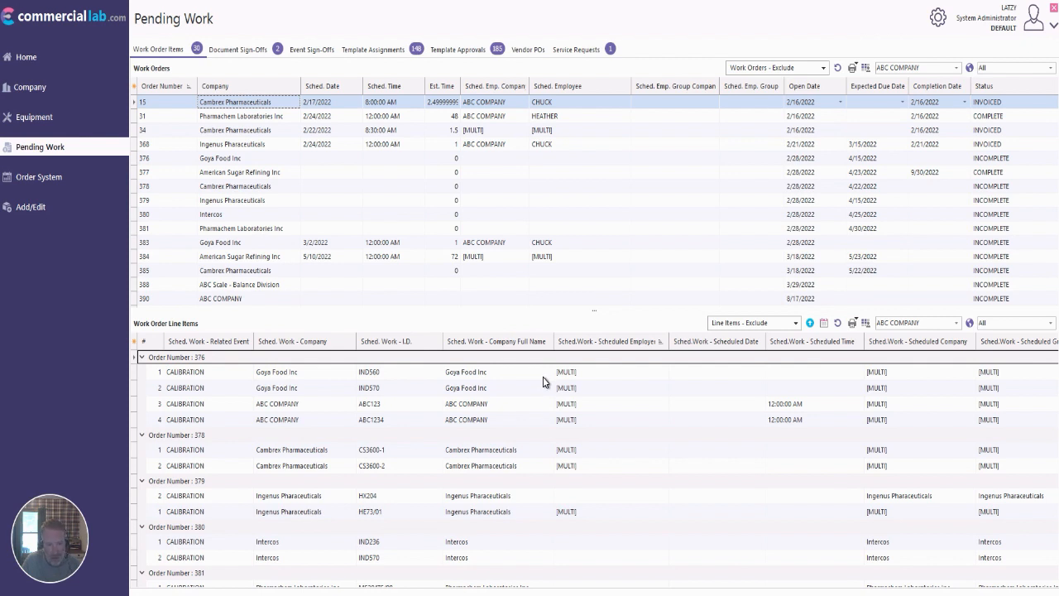
Step: Select the four line items of order 376, view the employees available for single assignment, and cancel
left_click(38, 148)
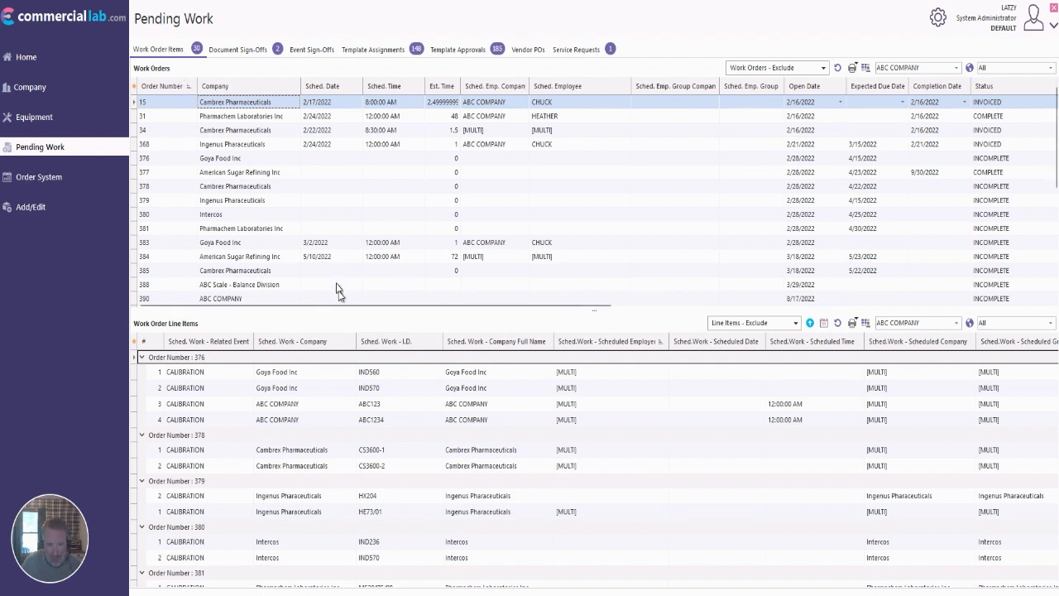
left_click(400, 377)
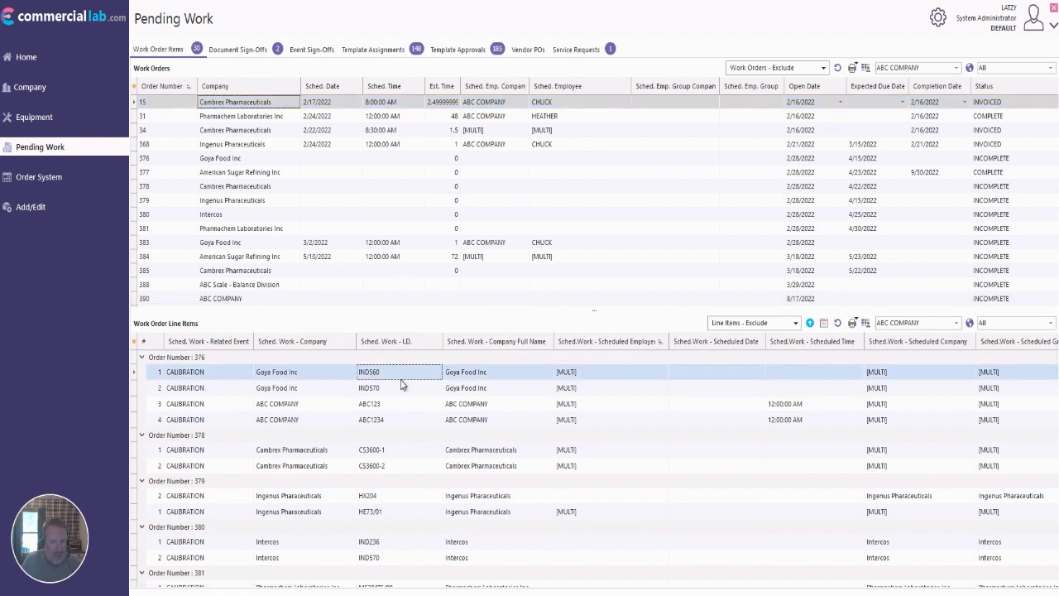
left_click(449, 421, "shift")
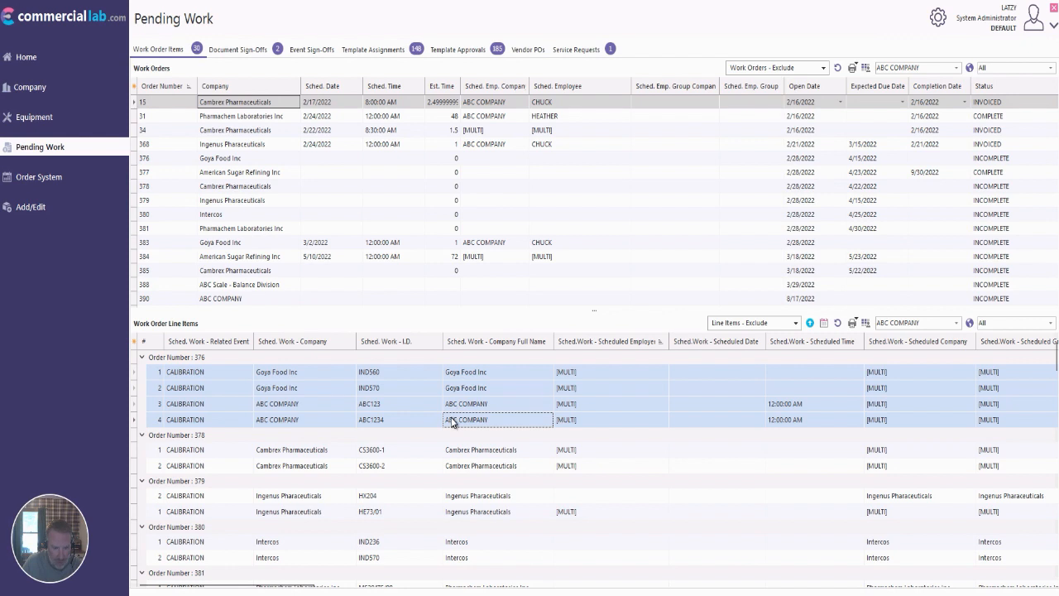
right_click(453, 410)
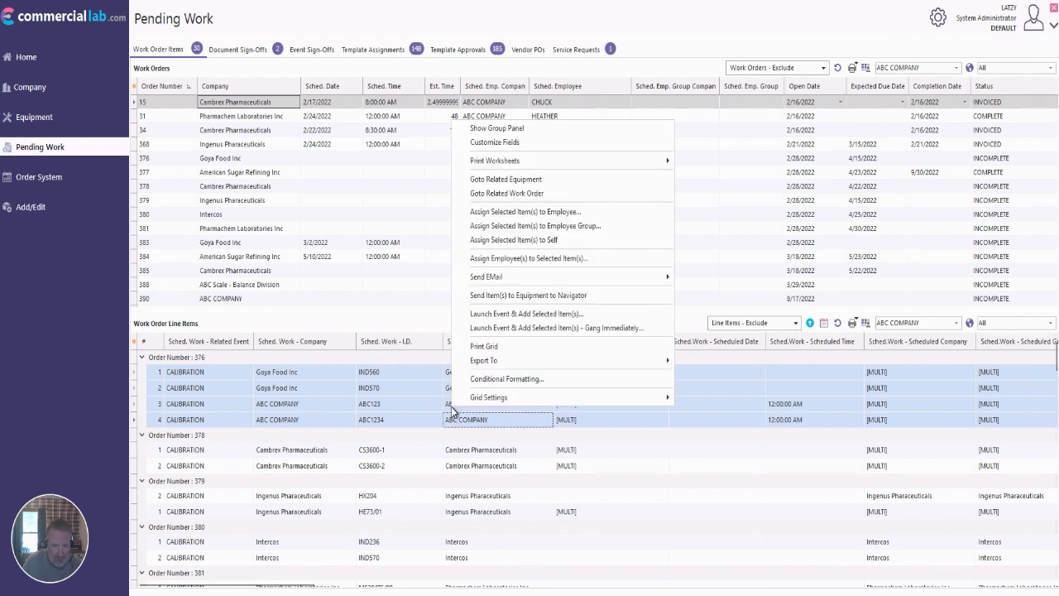
left_click(560, 212)
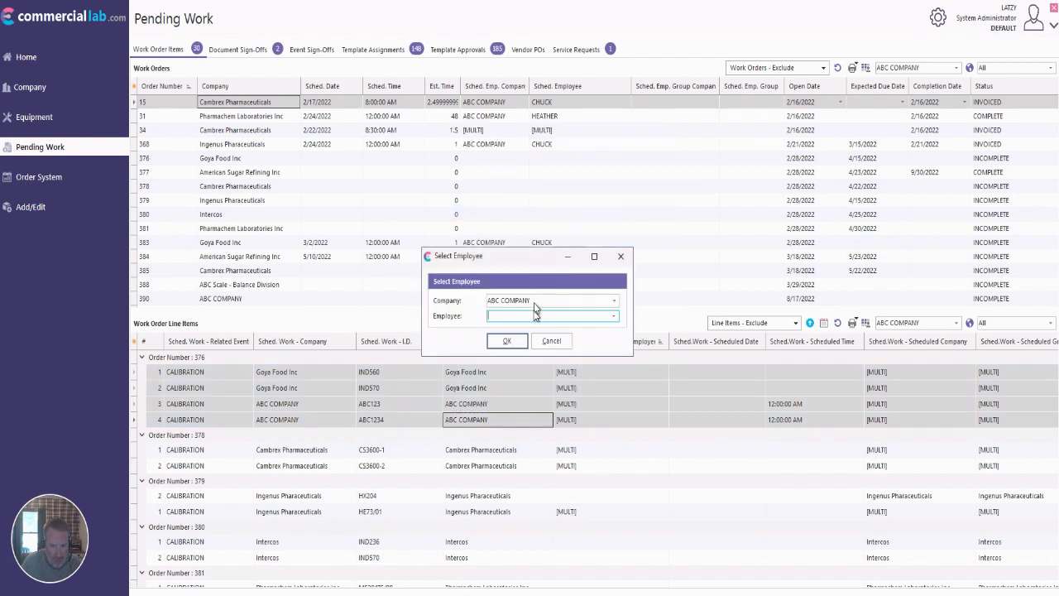
left_click(614, 315)
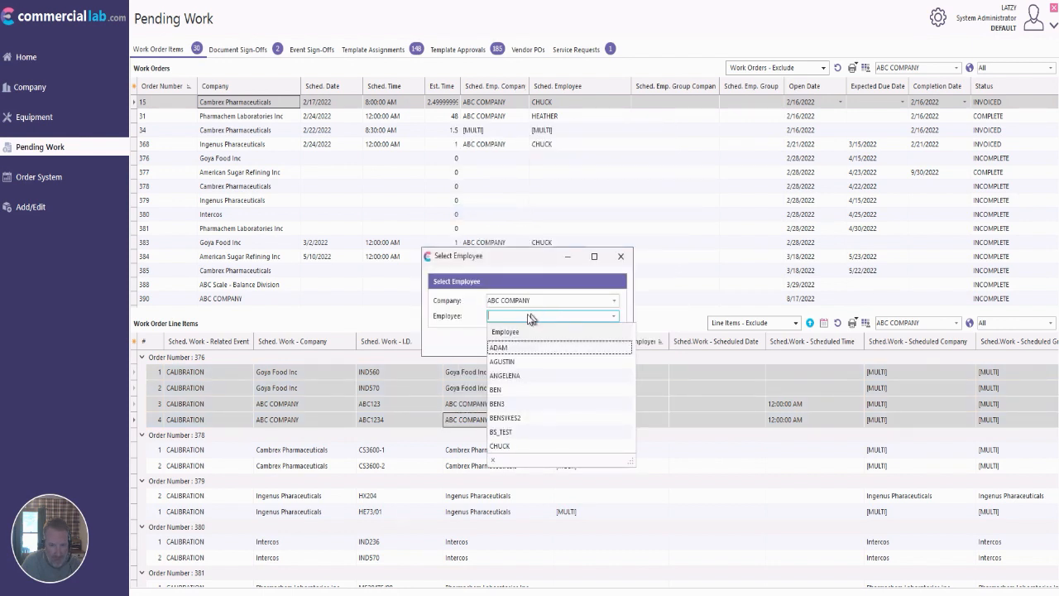
left_click(485, 304)
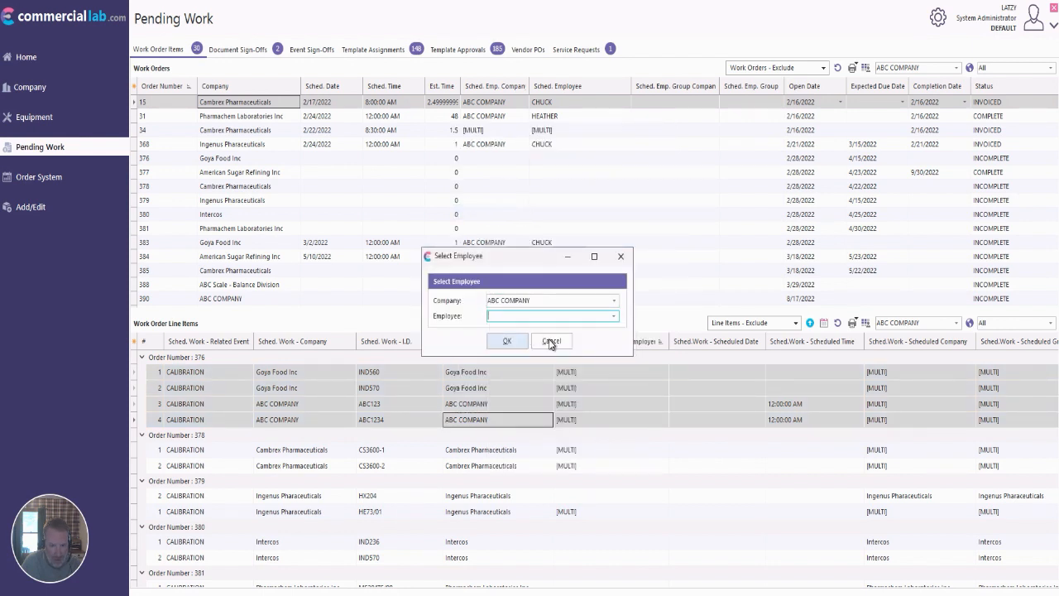
left_click(551, 341)
Step: View the employee groups available for assigning the selected line items of order 376, and cancel
right_click(477, 387)
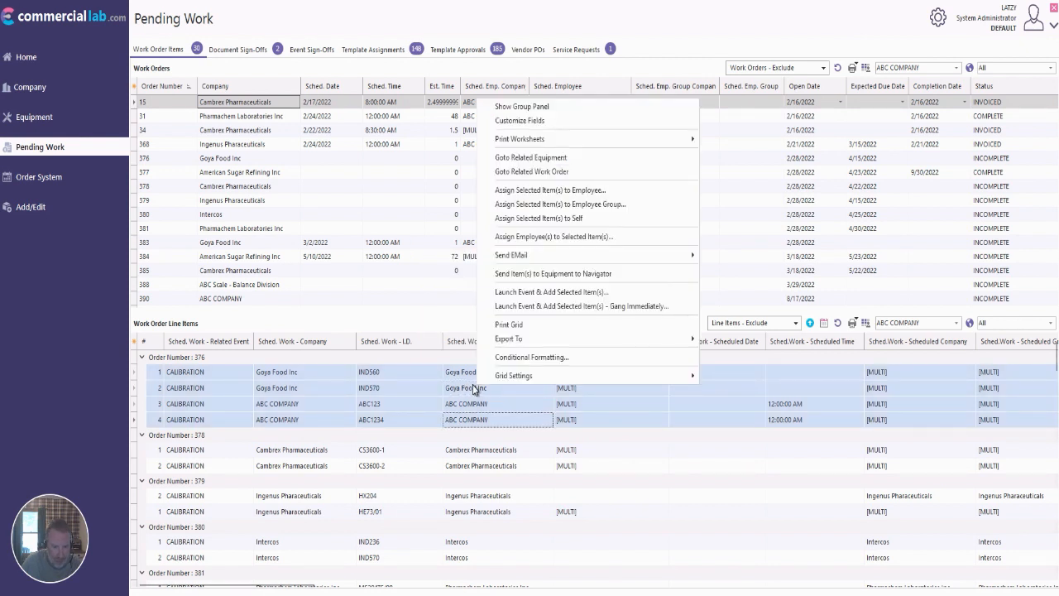
left_click(567, 206)
left_click(571, 315)
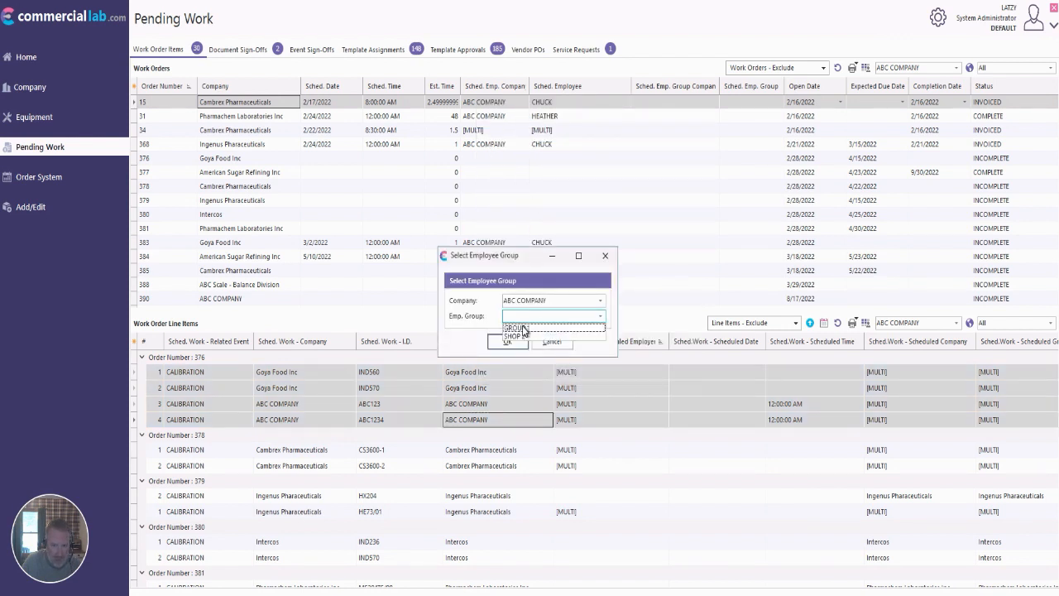
left_click(547, 346)
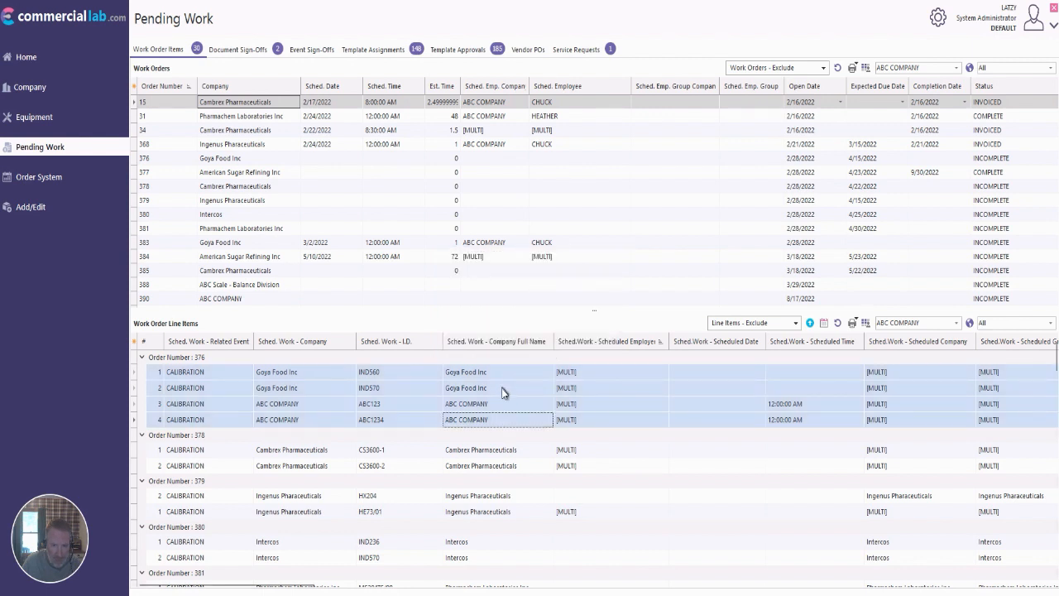
Step: Open the assignment of multiple employees for all four line items of order 376
left_click(467, 132)
right_click(469, 137)
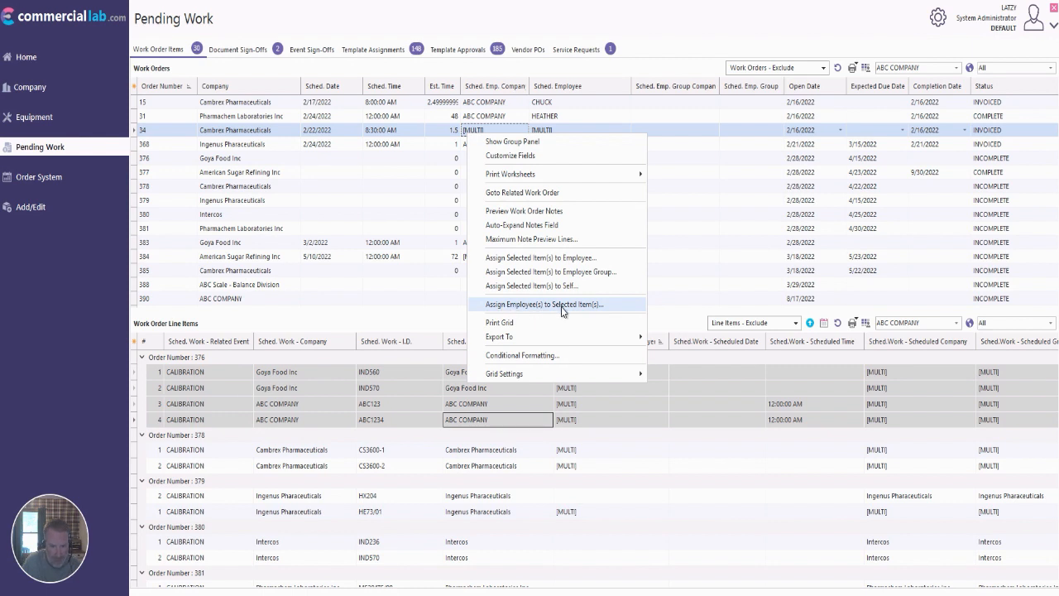
left_click(465, 389)
right_click(476, 386)
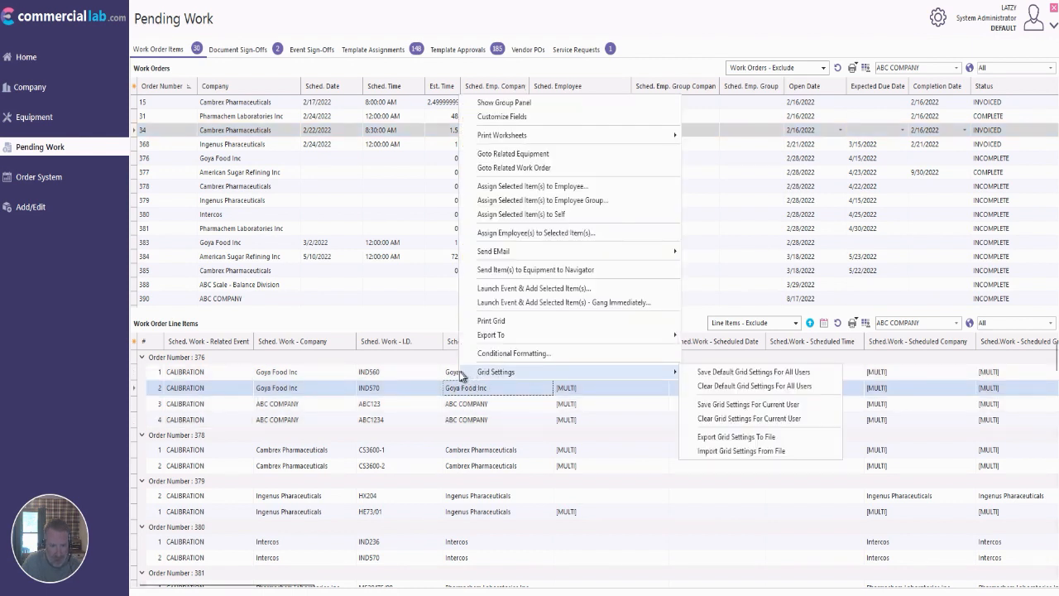
left_click(447, 373)
left_click(466, 418, "shift")
right_click(466, 418)
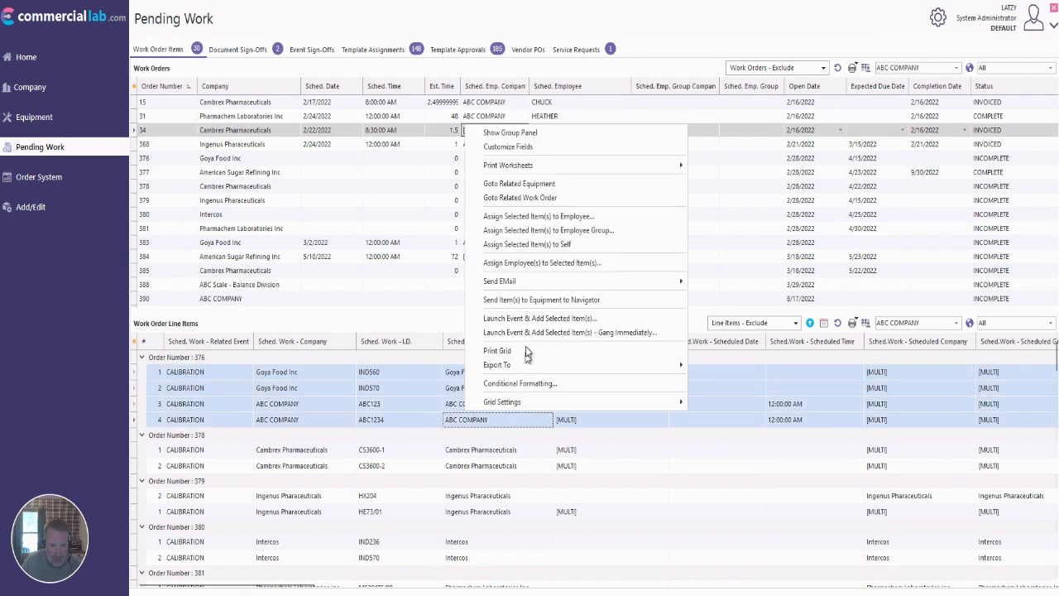
left_click(529, 263)
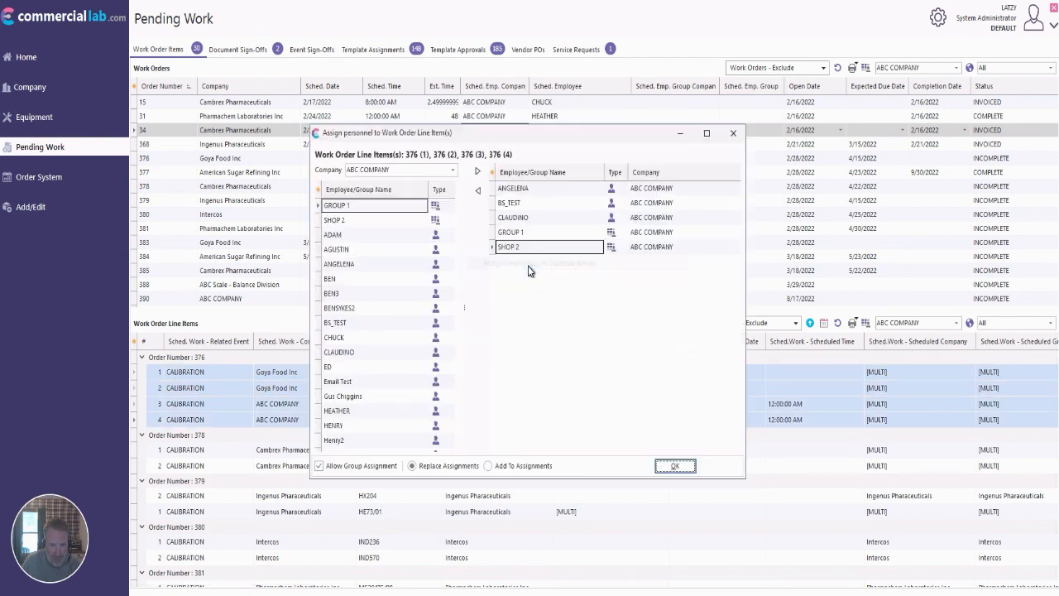
Step: Review each employee and group currently assigned to the four line items of order 376
left_click(524, 189)
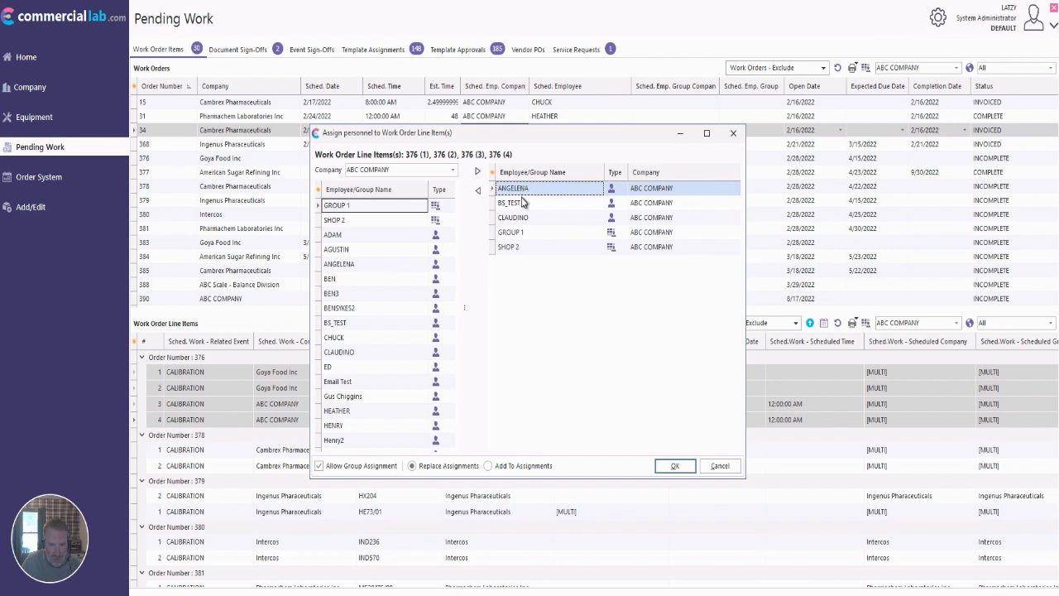
left_click(524, 203)
left_click(517, 219)
left_click(518, 232)
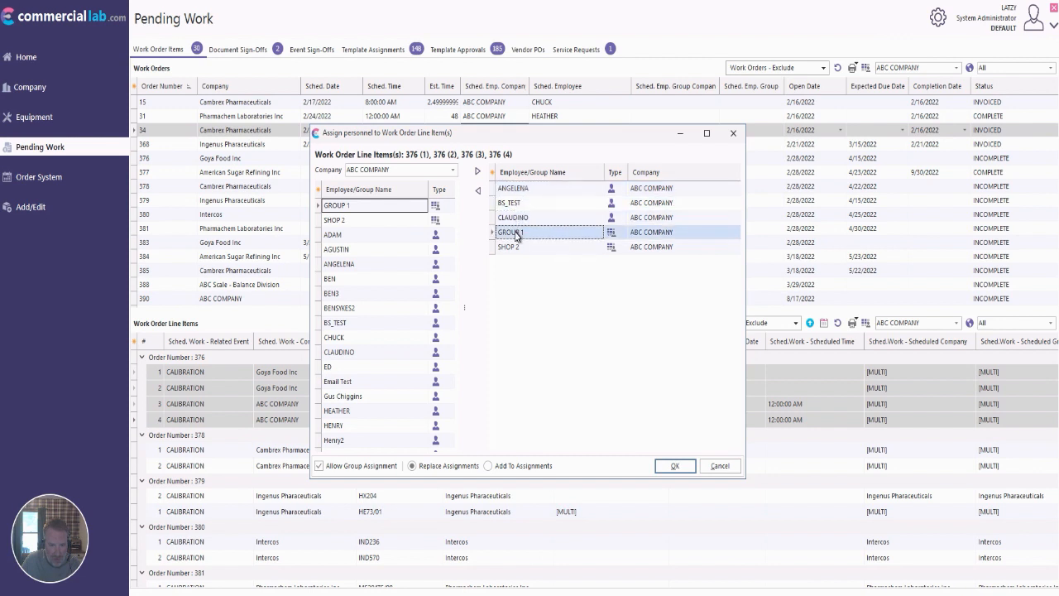
left_click(518, 246)
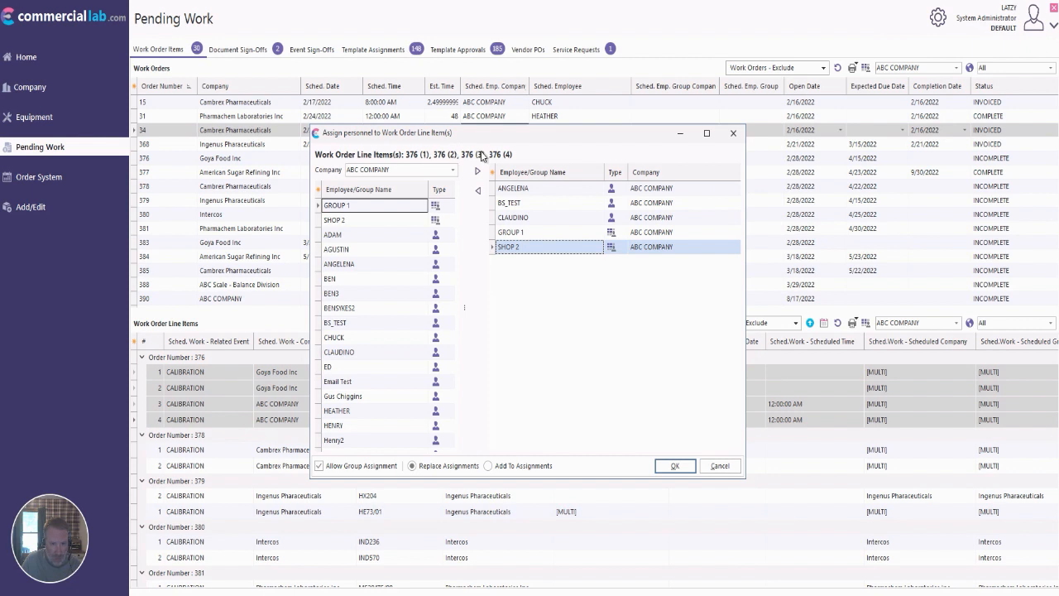
Step: Remove GROUP 1 and SHOP 2 from the assigned personnel and add the Email Test employee
double_click(533, 232)
left_click(527, 222)
double_click(521, 230)
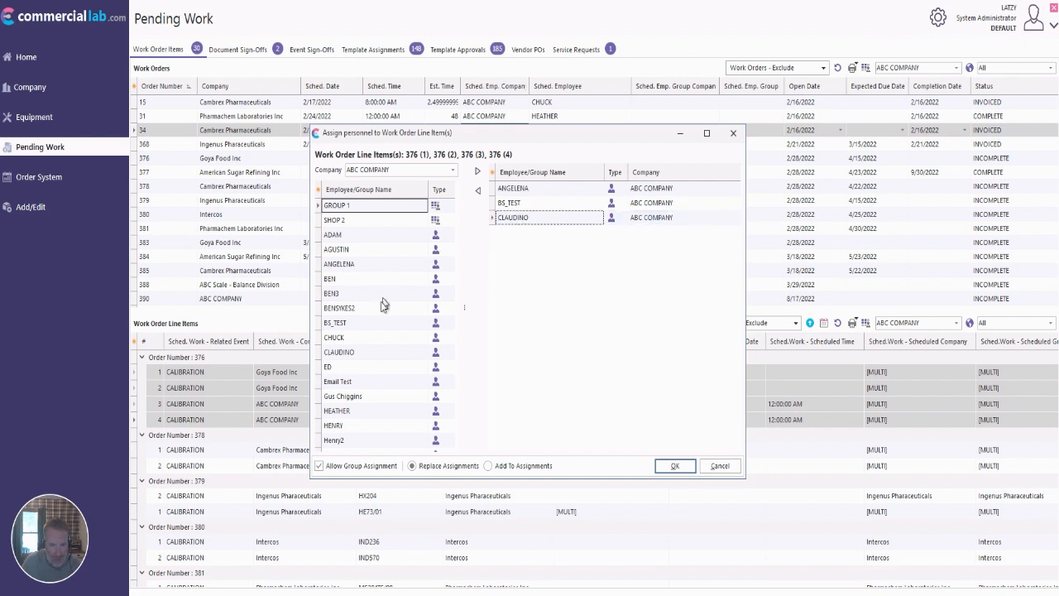
left_click(338, 354)
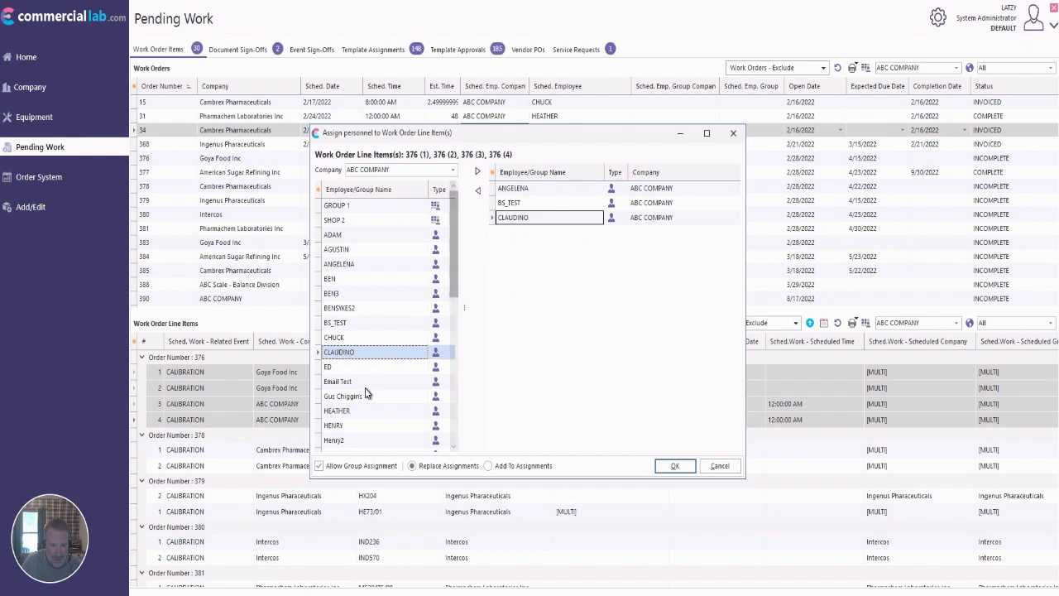
double_click(364, 383)
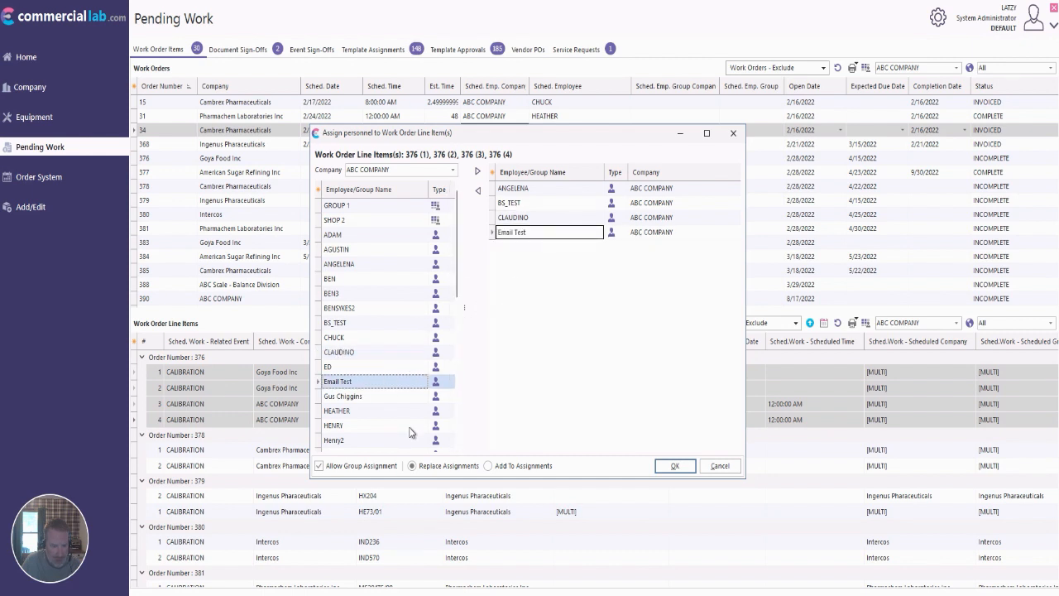
Step: With group assignment allowed, add the SHOP 2 group in Add To Assignments mode, and cancel the assignment dialog
left_click(348, 467)
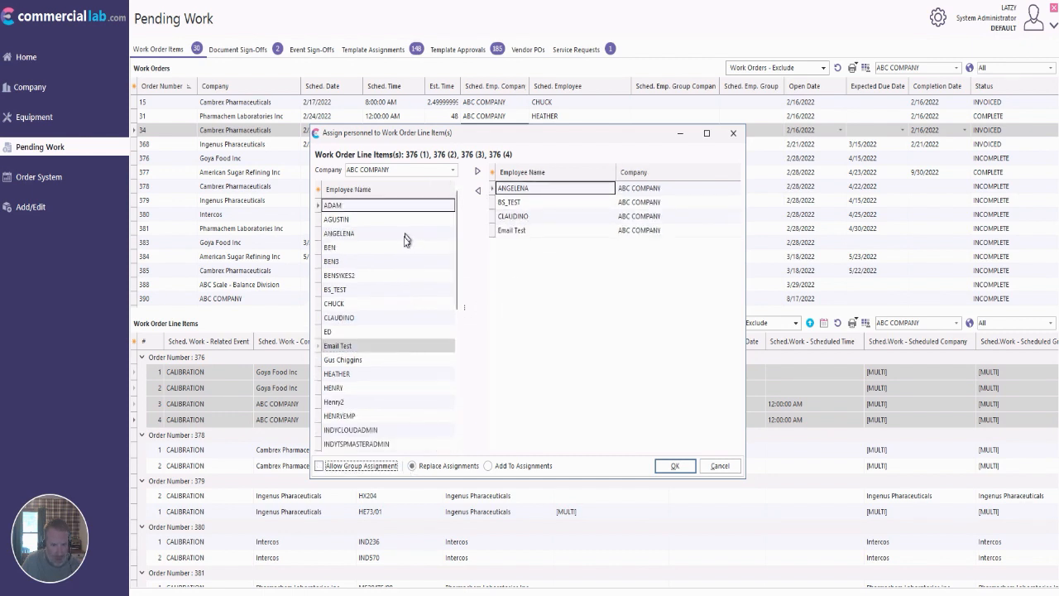
left_click(330, 468)
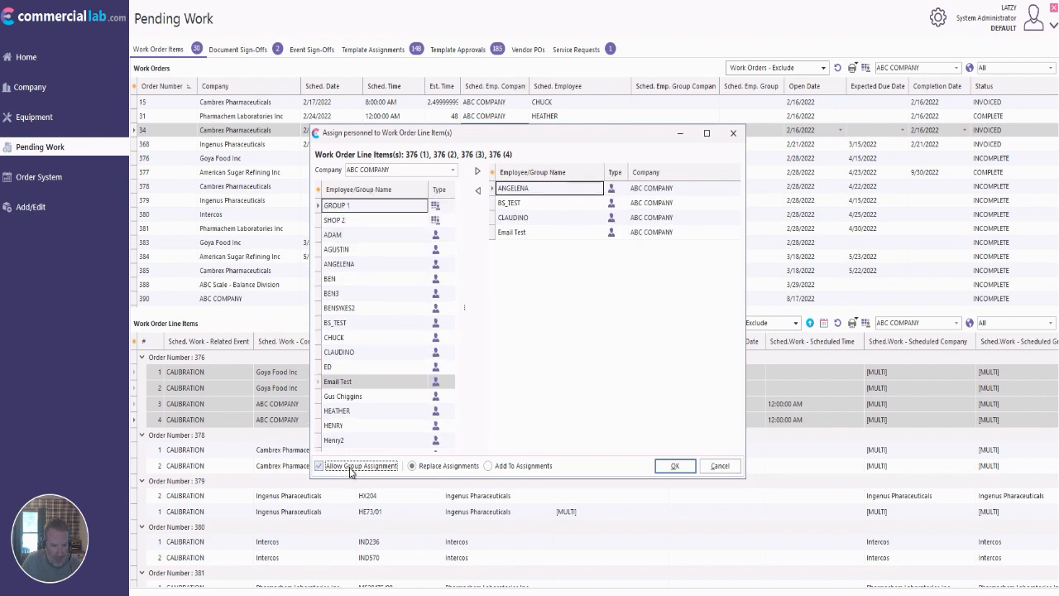
double_click(420, 221)
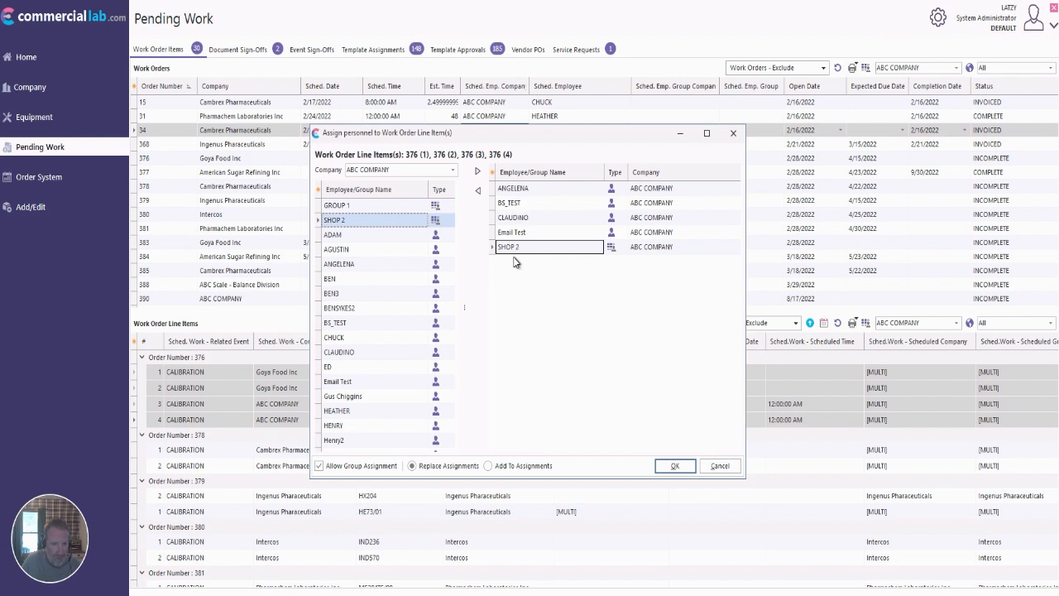
left_click(504, 466)
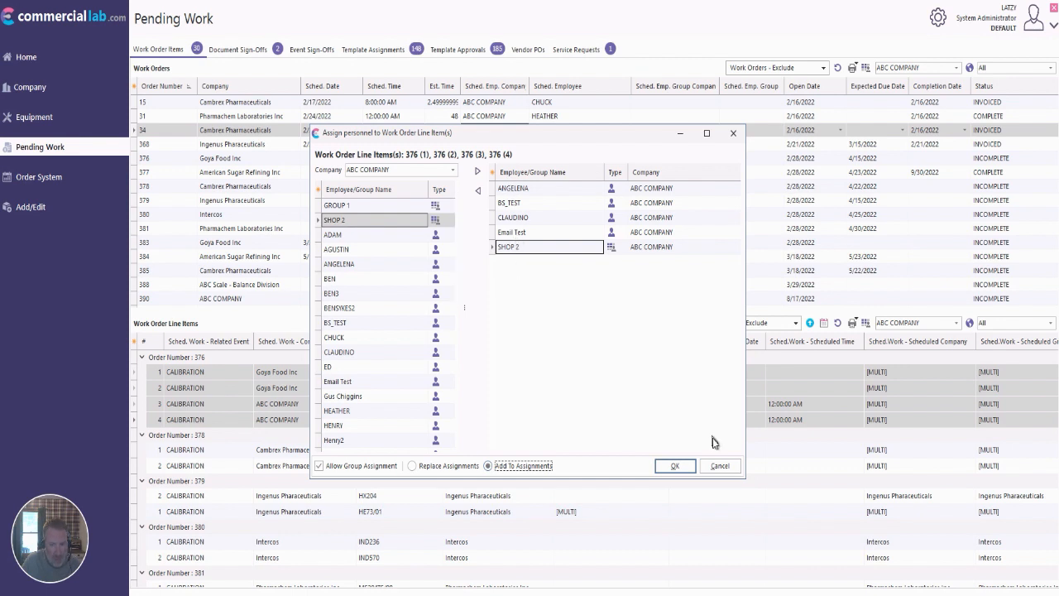
left_click(717, 466)
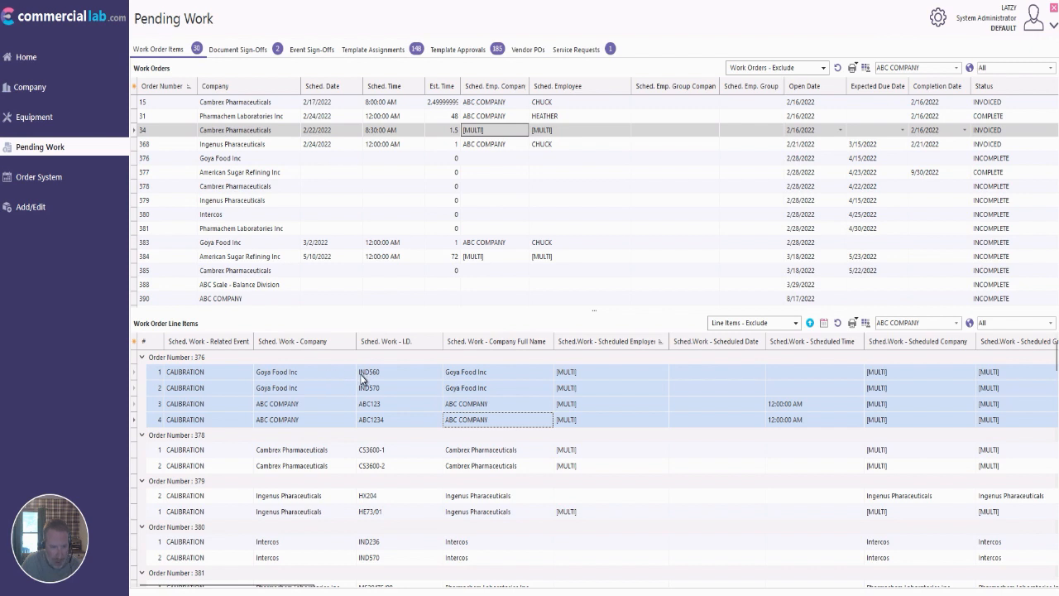
Step: Filter the line items by individual employee to check the order 376 items, and reset the filter to All
left_click(1003, 325)
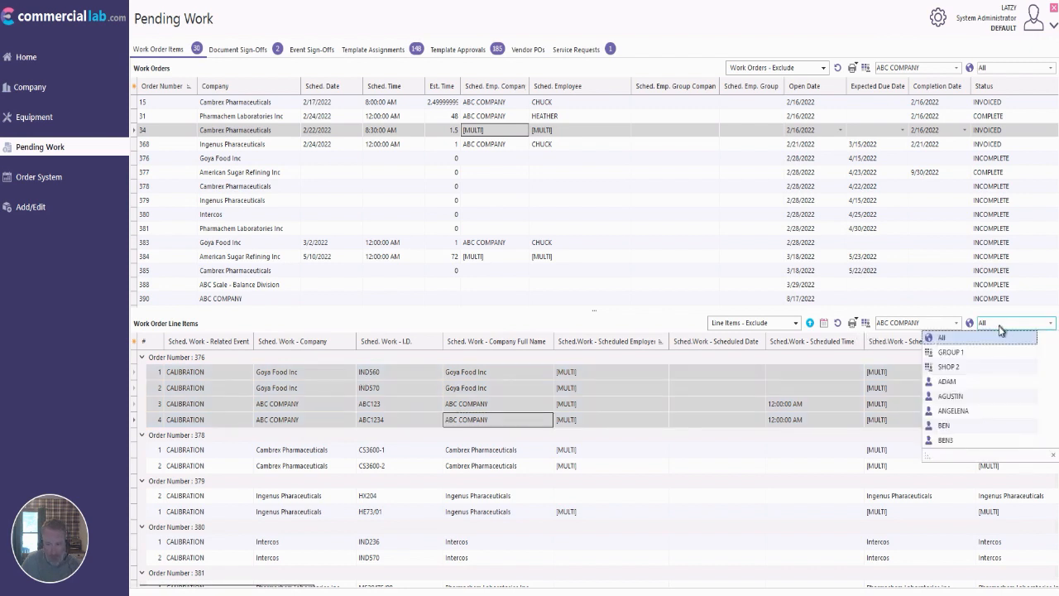
left_click(957, 383)
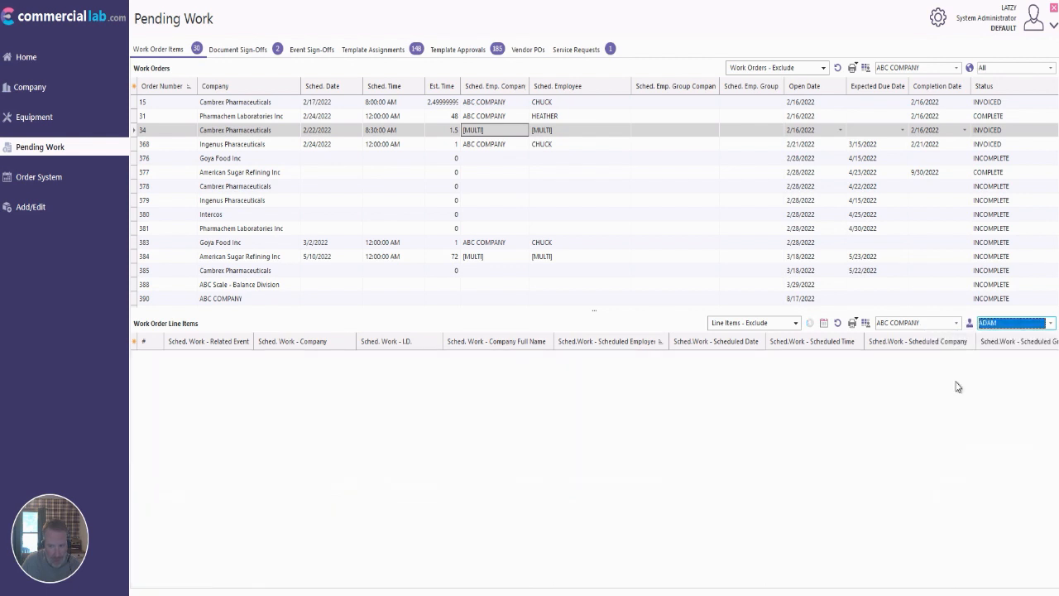
key("Down")
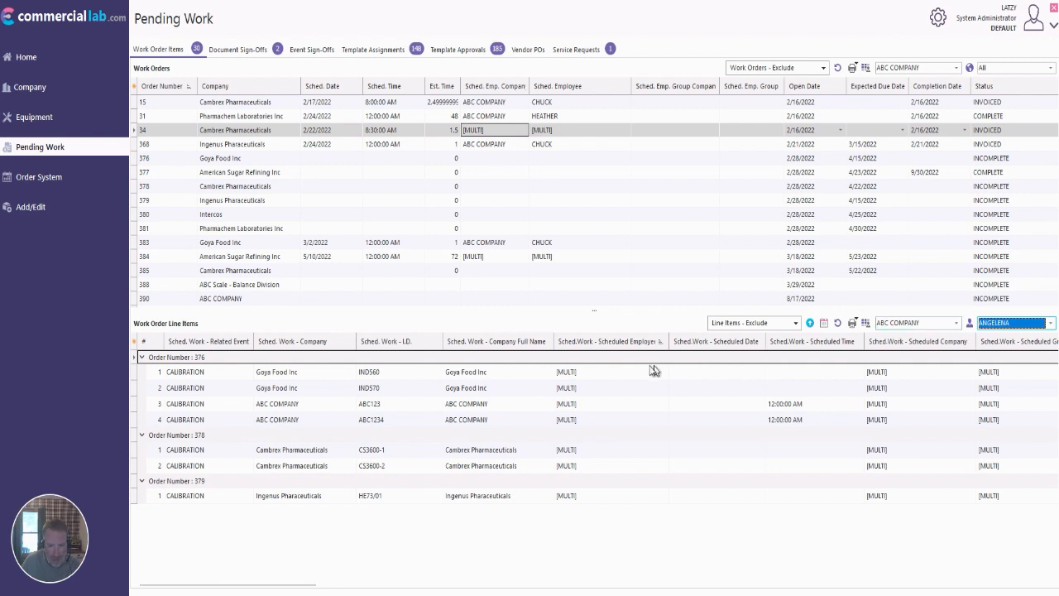
left_click_drag(562, 377, 568, 420)
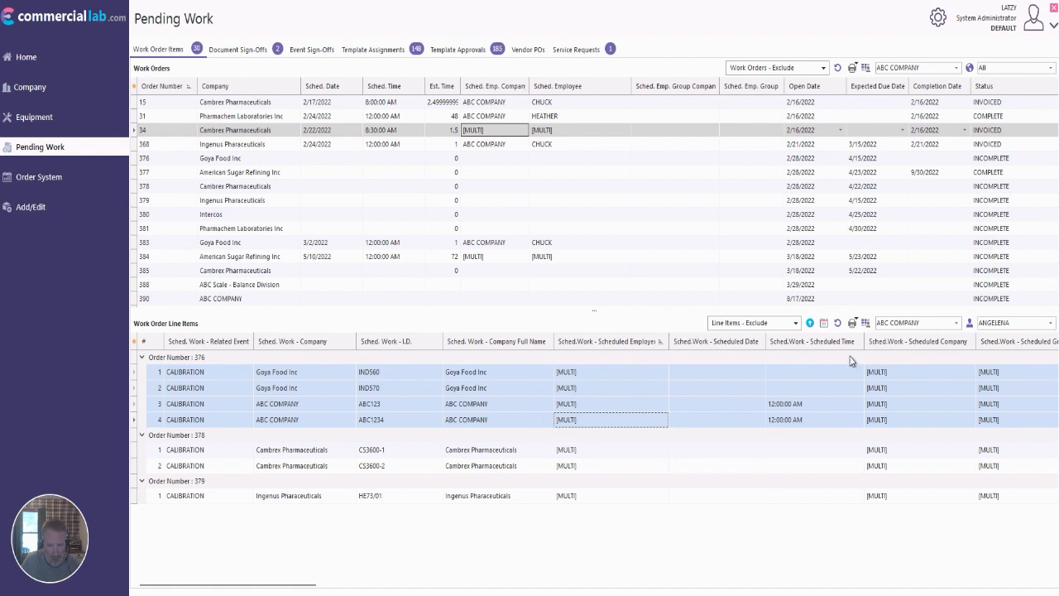
left_click(1017, 324)
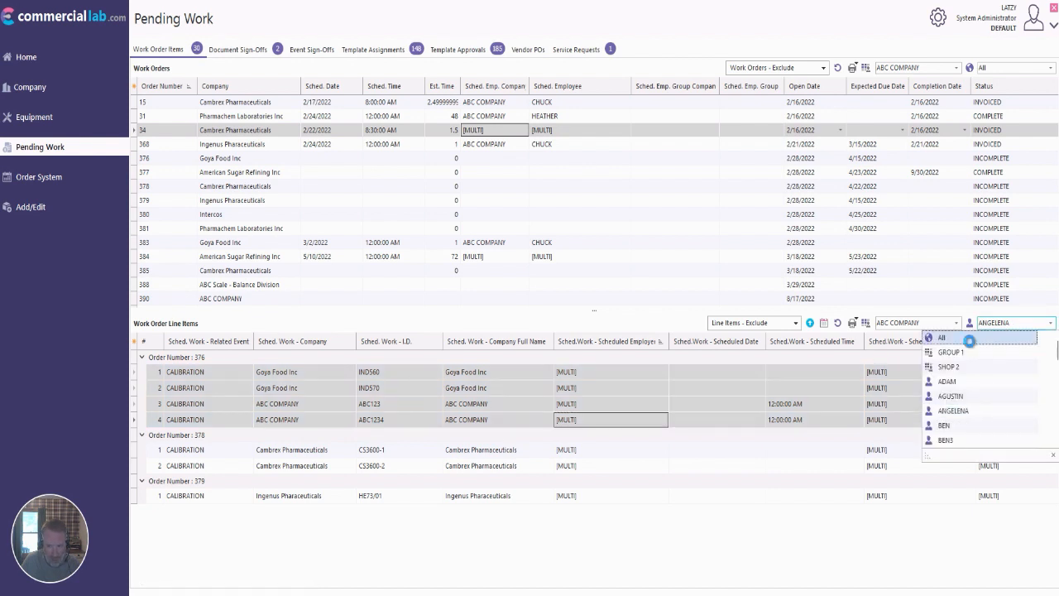
left_click(969, 339)
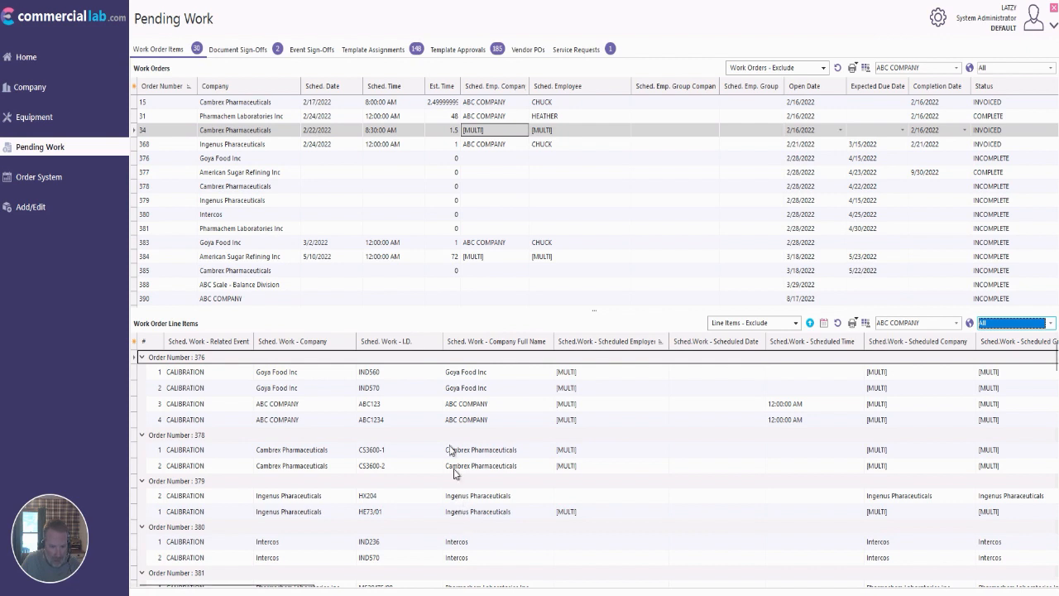
left_click(490, 379)
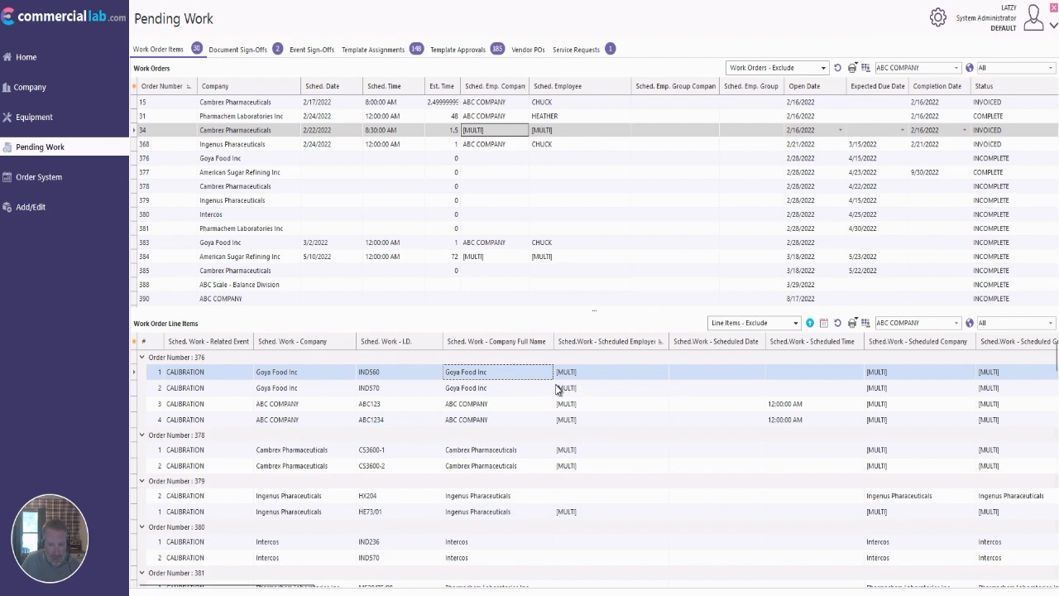
left_click(363, 388)
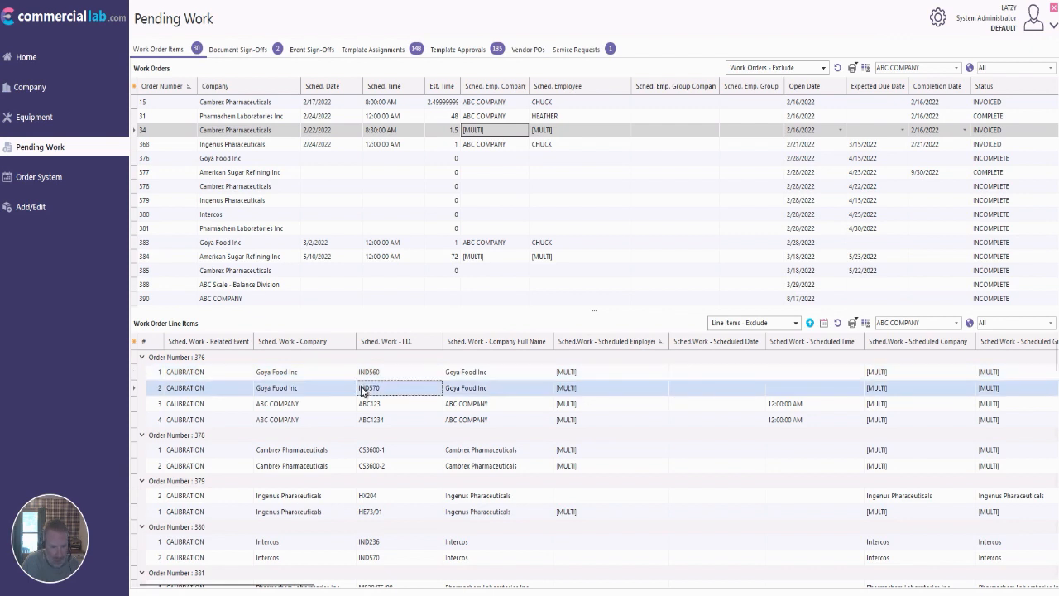
key("super")
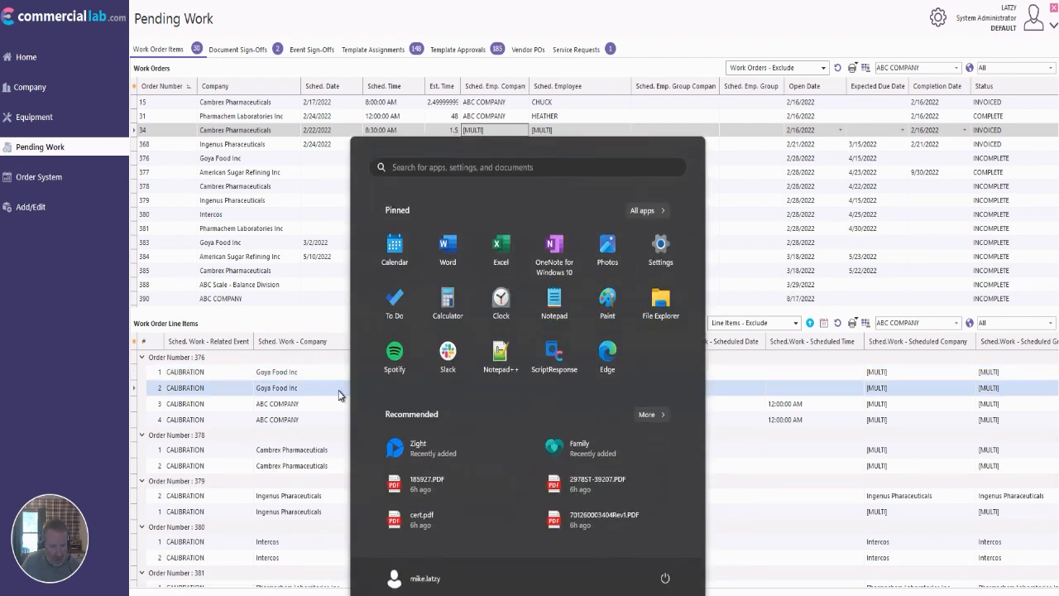
left_click(340, 390)
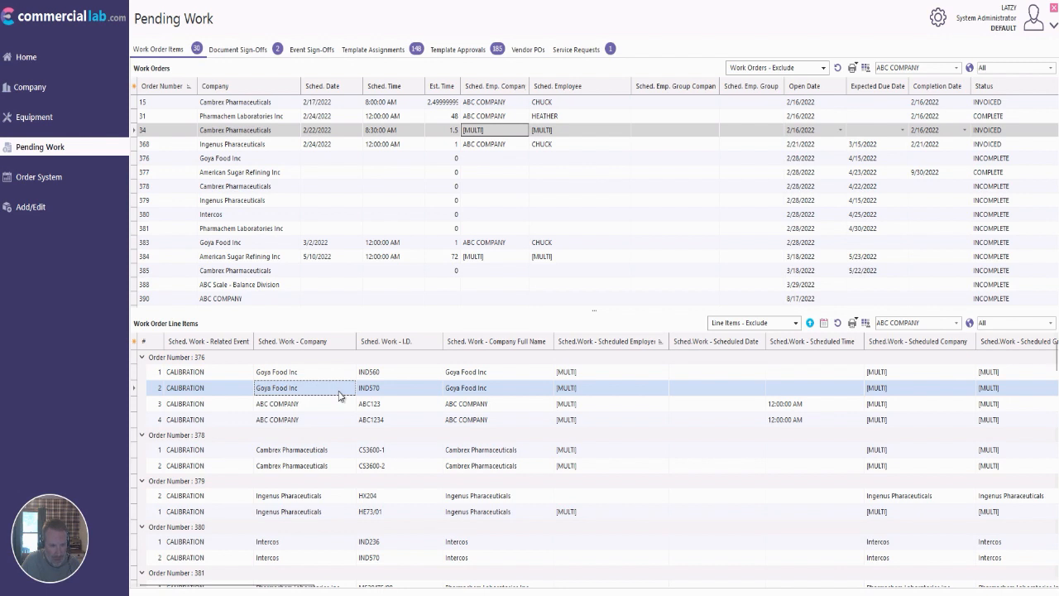
left_click(303, 174)
Step: Search the work order line items for "scale" and bring the equipment description and type columns into view
left_click(287, 387)
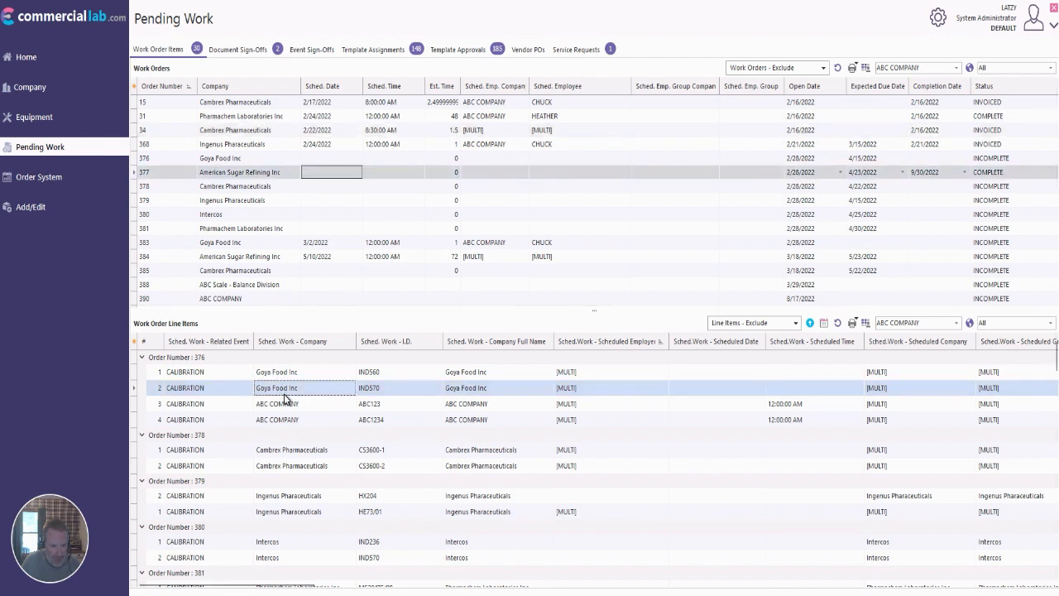
key("ctrl+f")
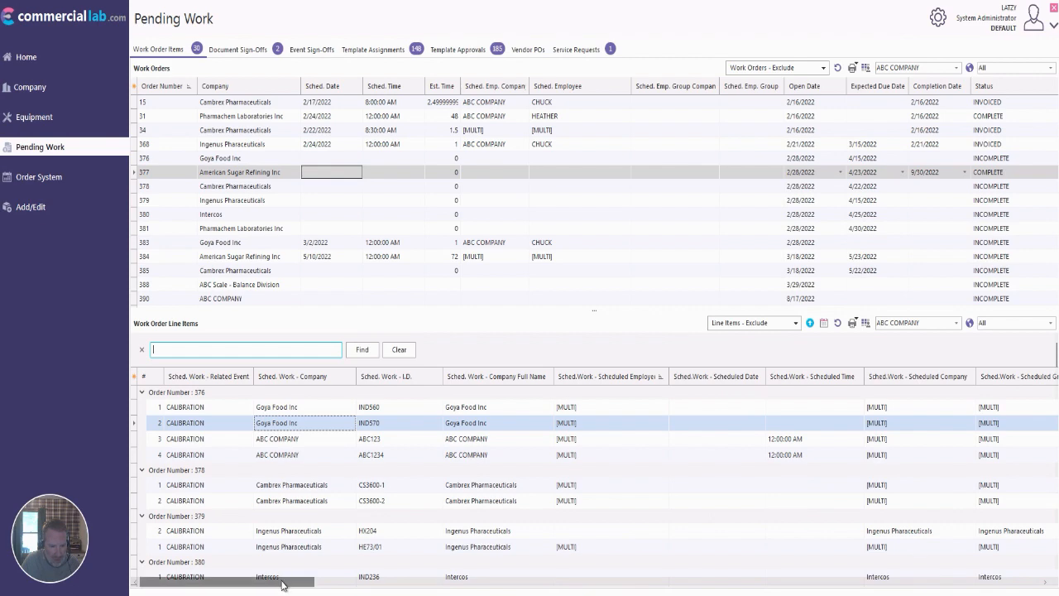
left_click_drag(284, 582, 984, 571)
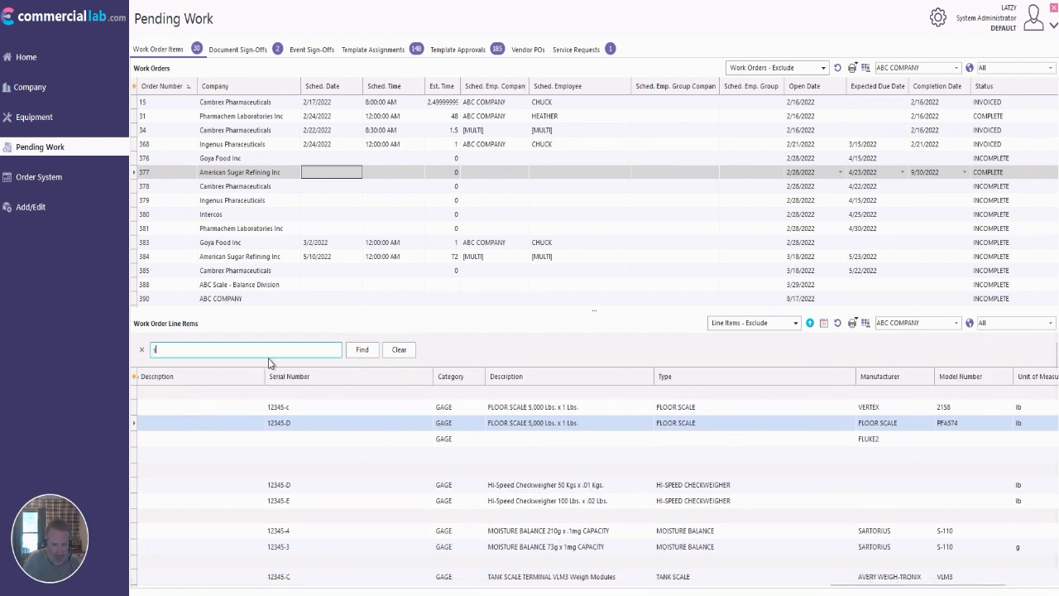
type("cale")
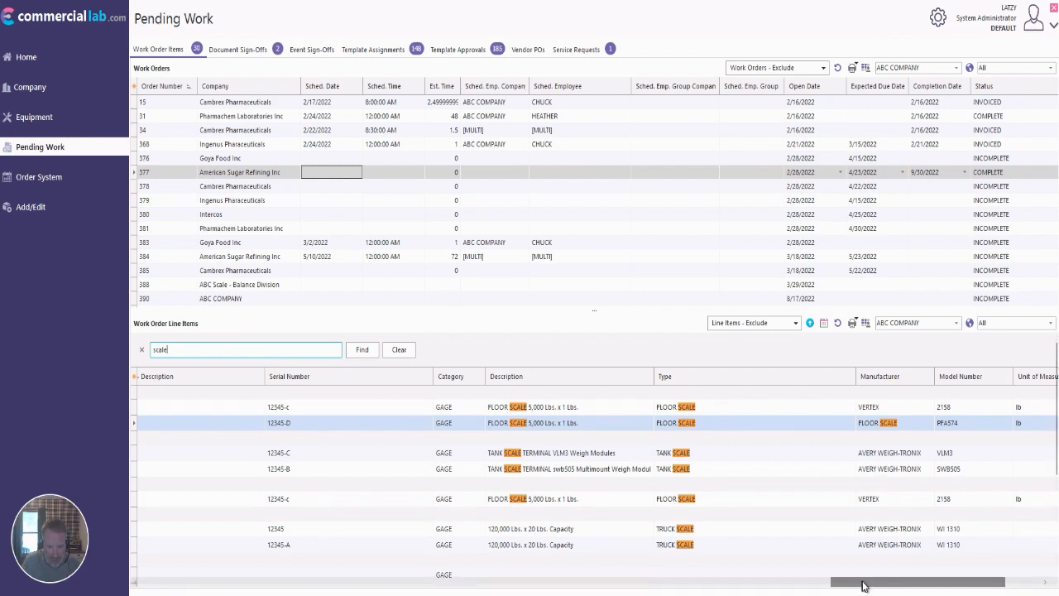
mouse_move(845, 583)
left_mouse_down()
mouse_move(206, 584)
mouse_move(854, 580)
left_mouse_up()
Step: Select the five scale line items from 376 (1) through 383 (1) and open employee assignment for them
left_click(617, 453)
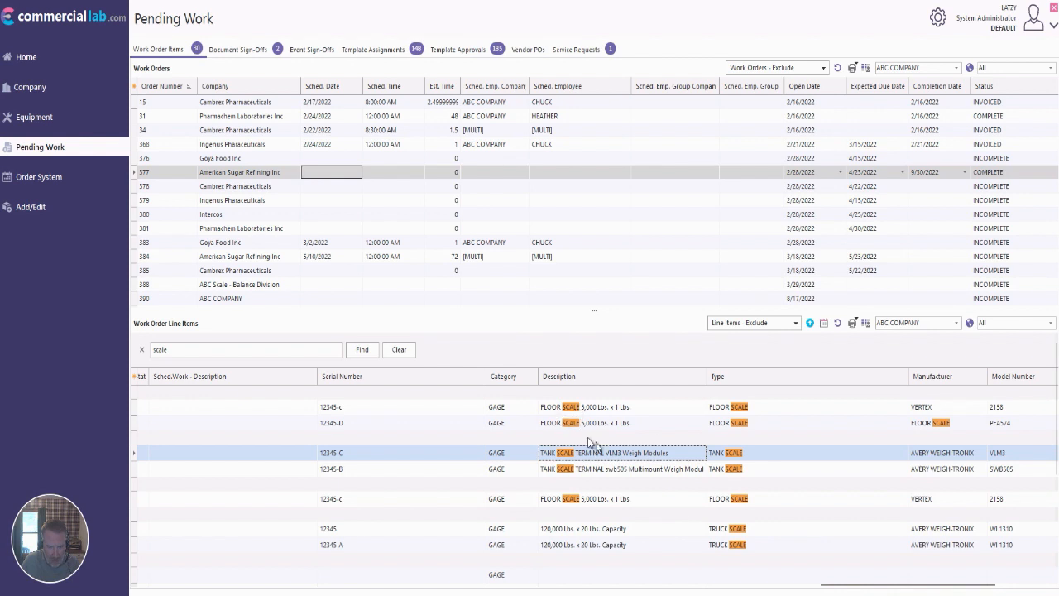
left_click(569, 408)
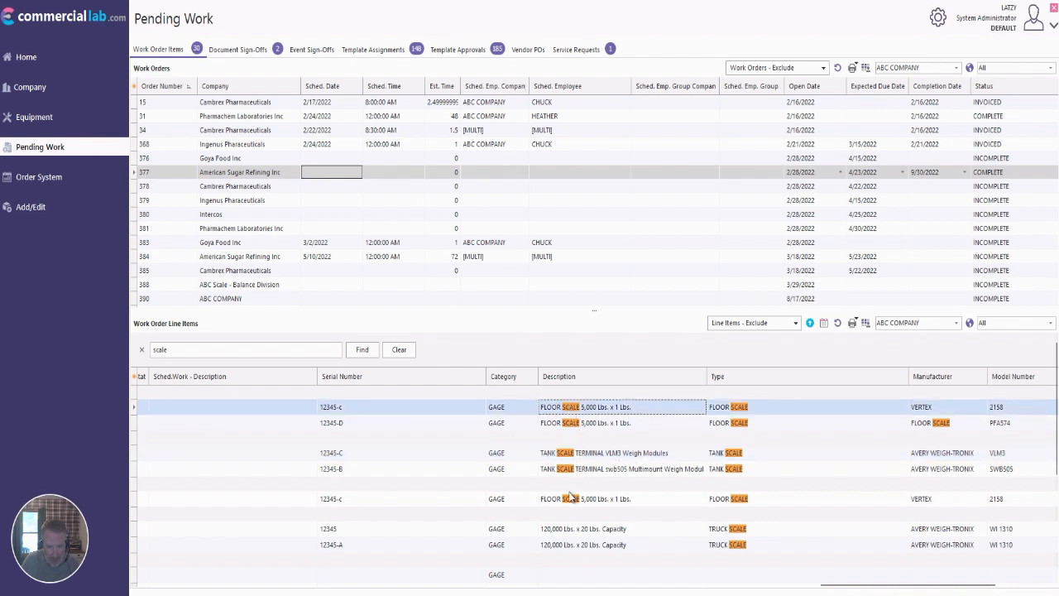
left_click(565, 501, "shift")
right_click(552, 462)
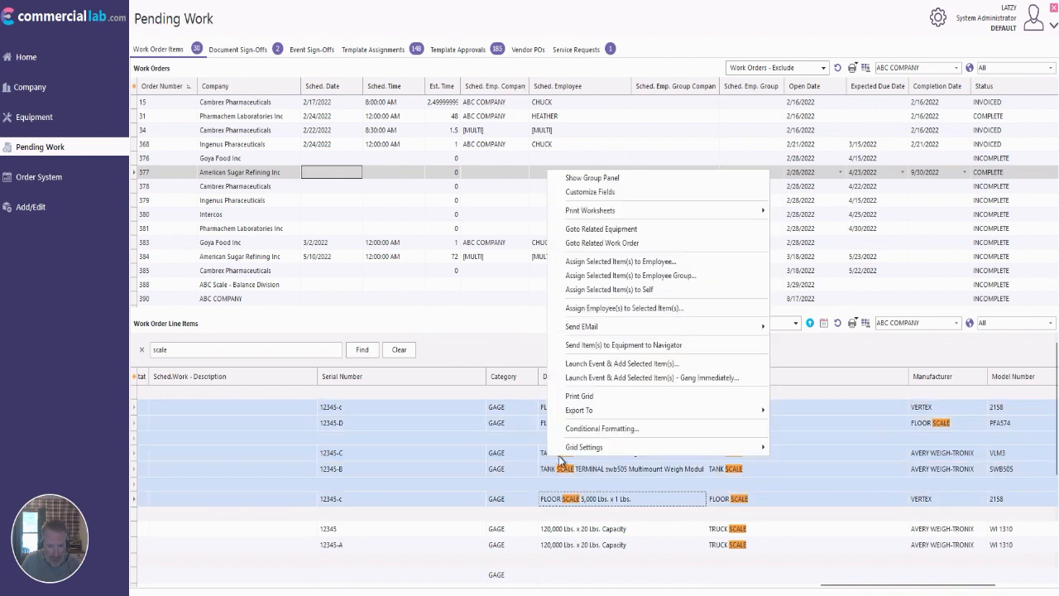
left_click(597, 308)
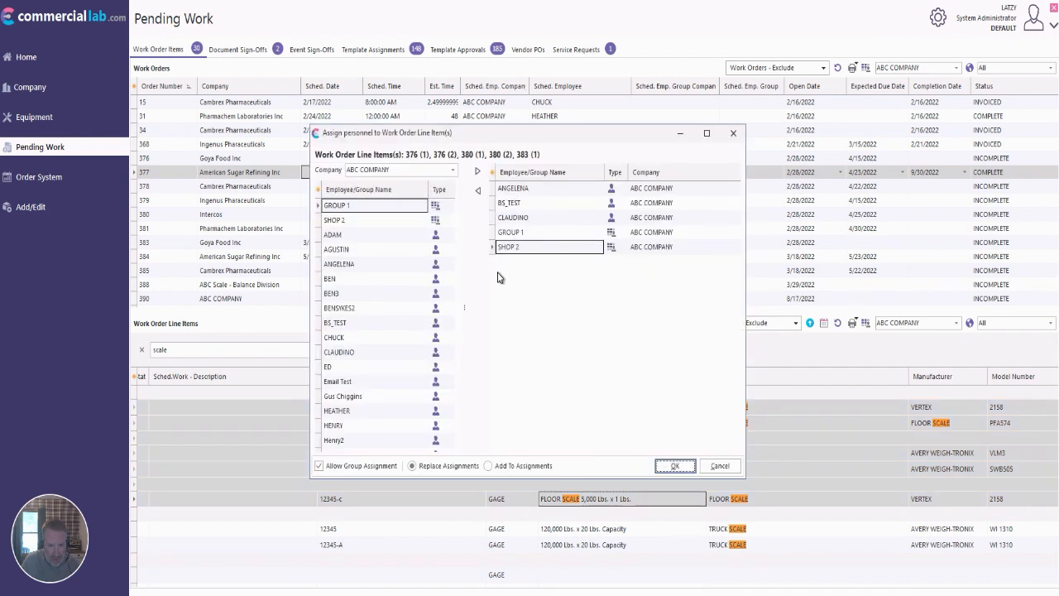
Step: Replace all assigned employees and groups with the single employee listed directly below Email Test, and apply the assignment
double_click(508, 233)
double_click(510, 218)
left_click(509, 207)
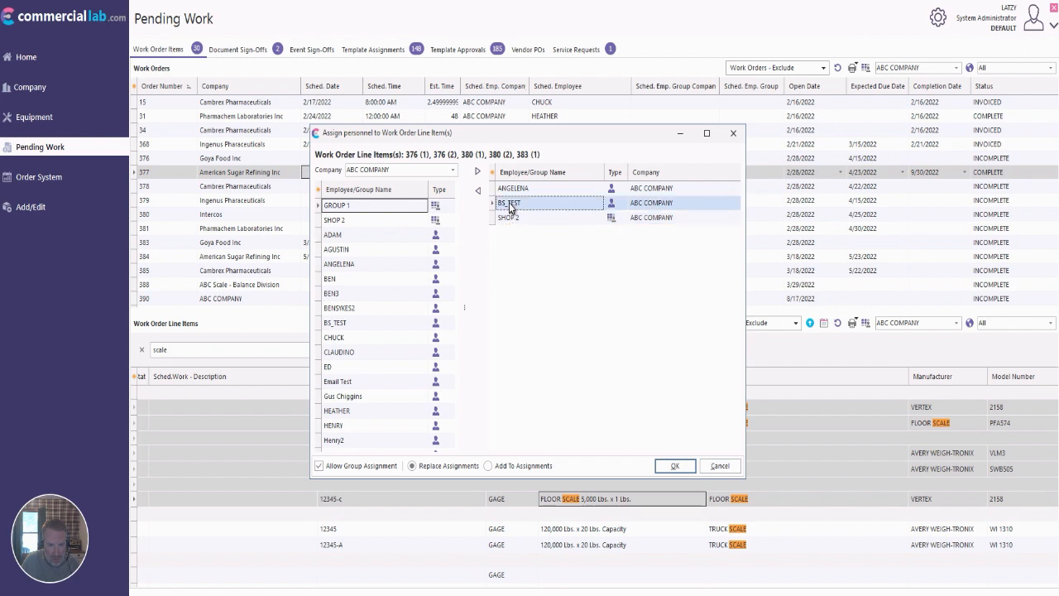
double_click(510, 206)
double_click(510, 202)
double_click(511, 190)
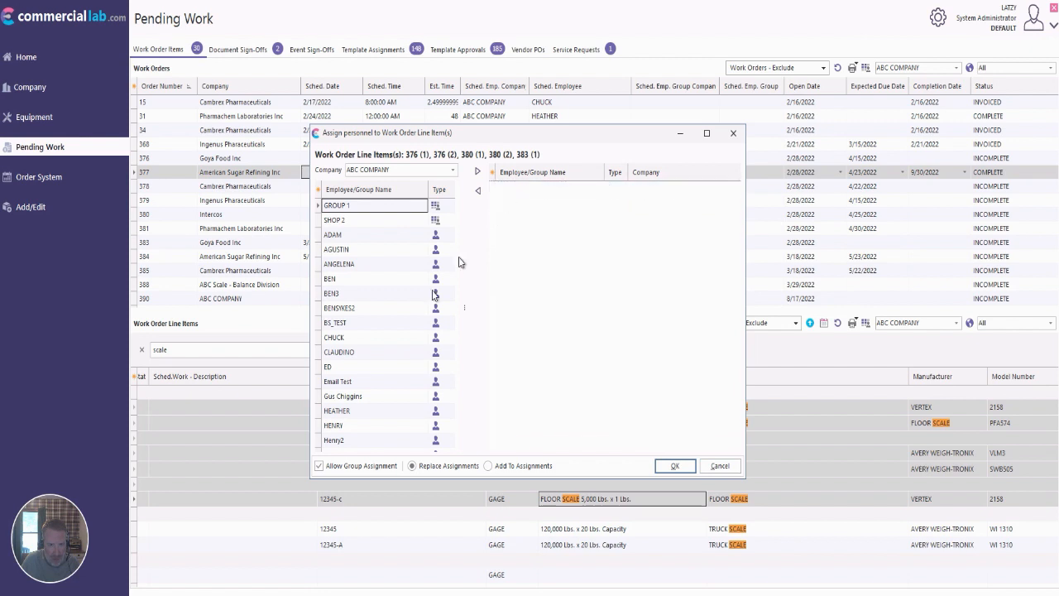
double_click(343, 396)
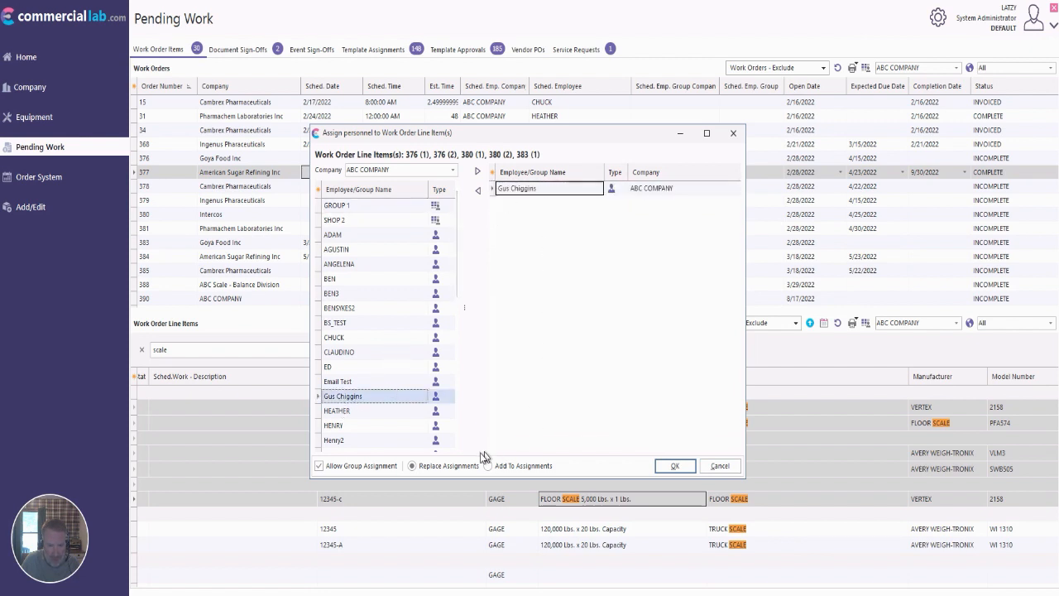
left_click(667, 466)
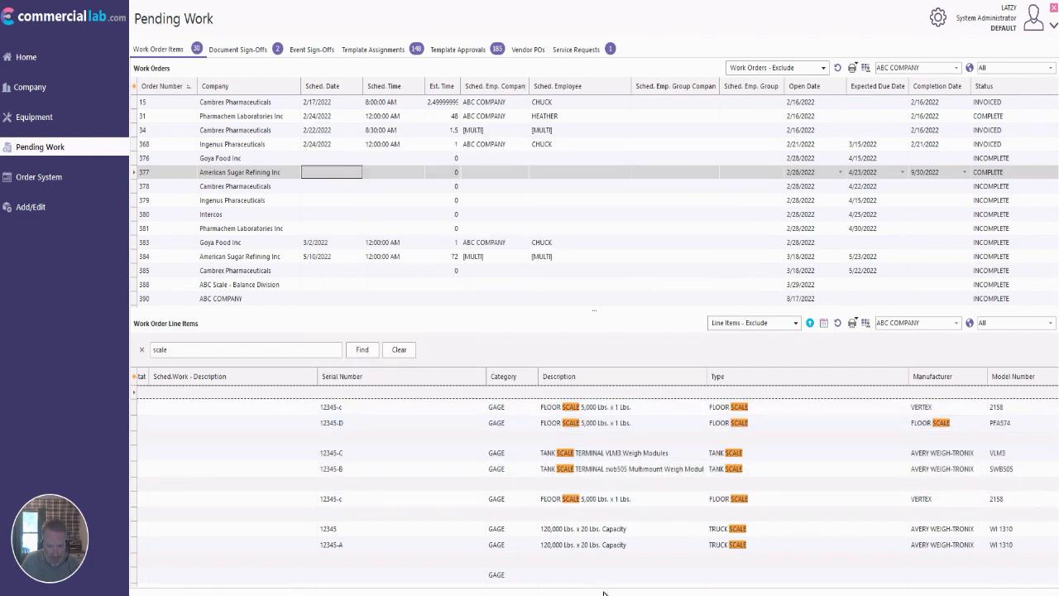
Step: Close the "scale" search and check the scheduled employee on the reassigned line items of orders 380 and 376
left_click(276, 563)
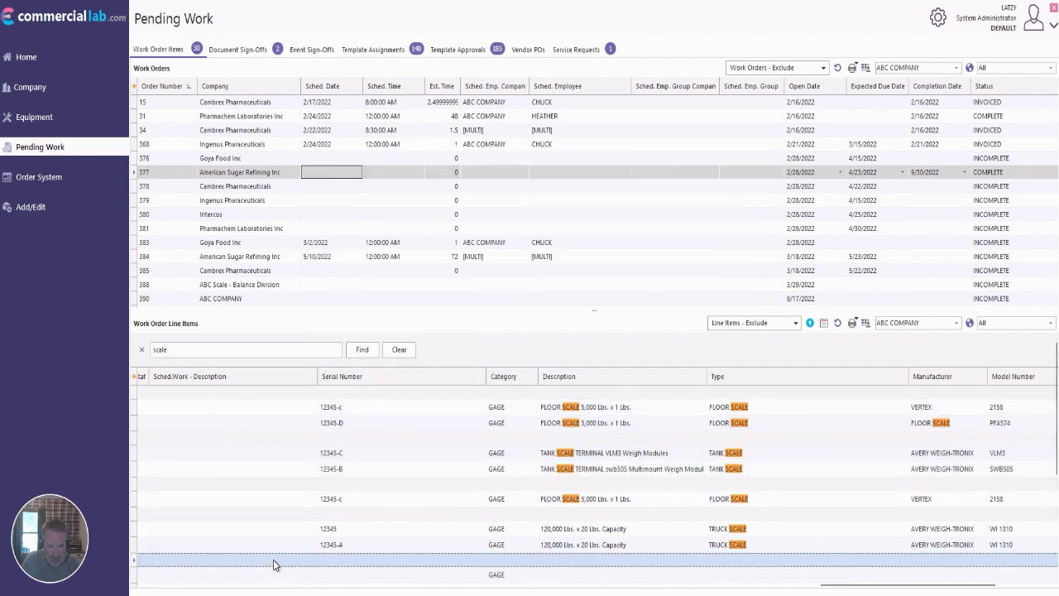
left_click(139, 348)
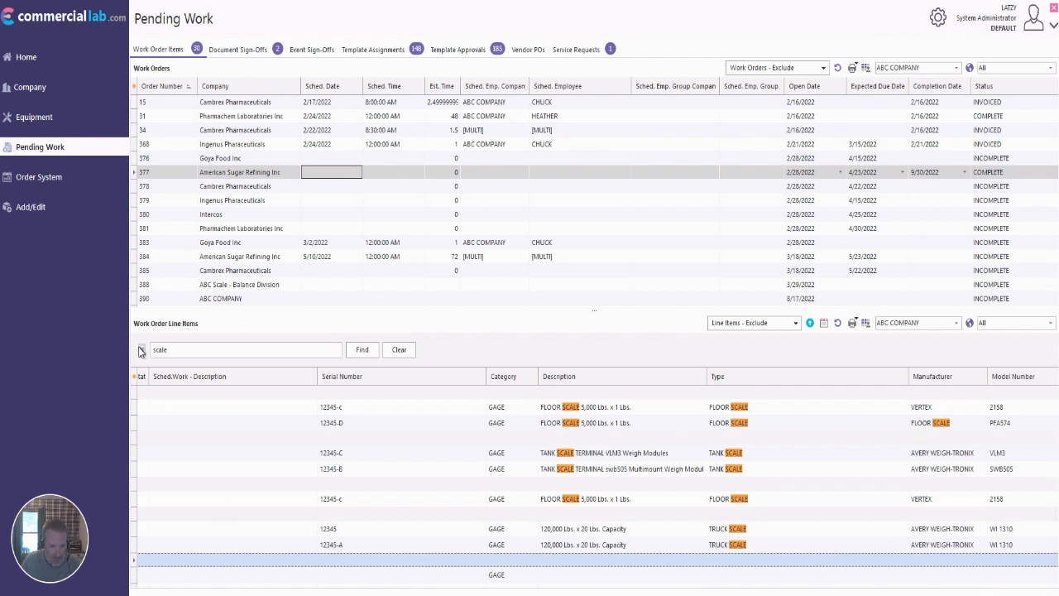
left_click_drag(828, 584, 79, 556)
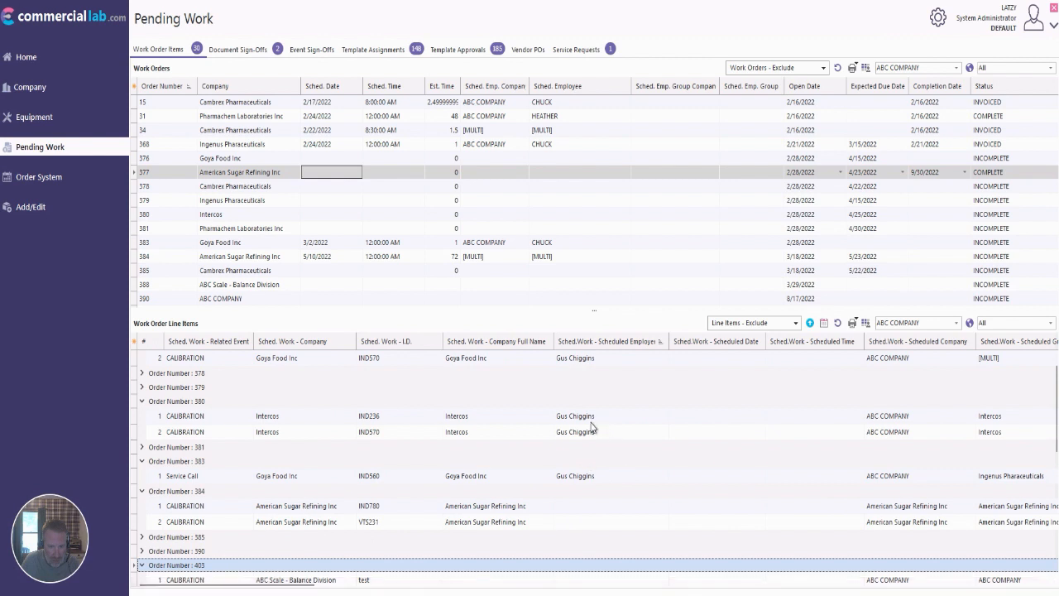
left_click(582, 416)
scroll(579, 410, "up", 1)
left_click(581, 405)
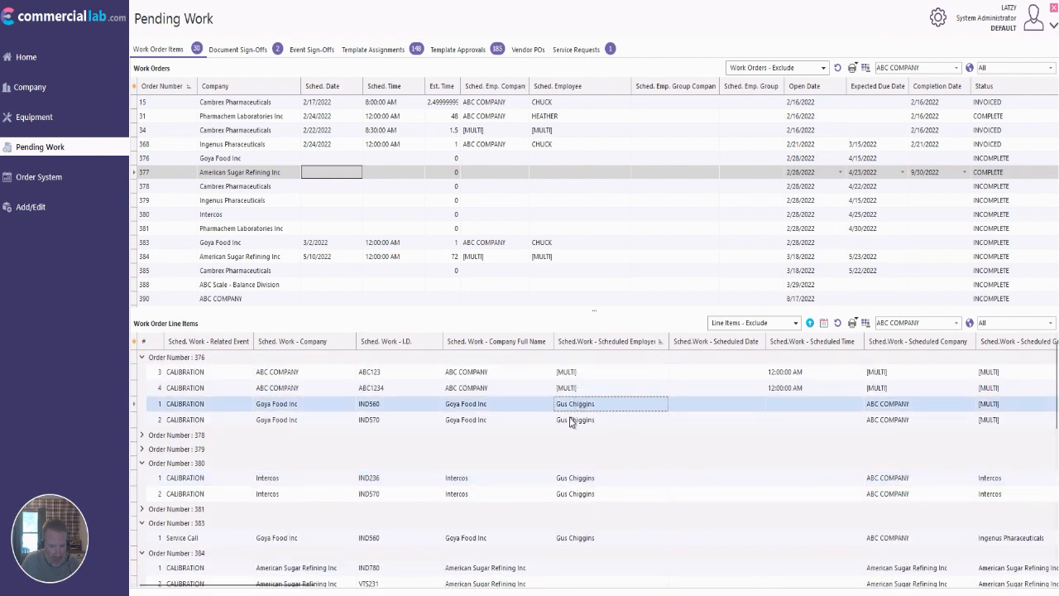
left_click(570, 420)
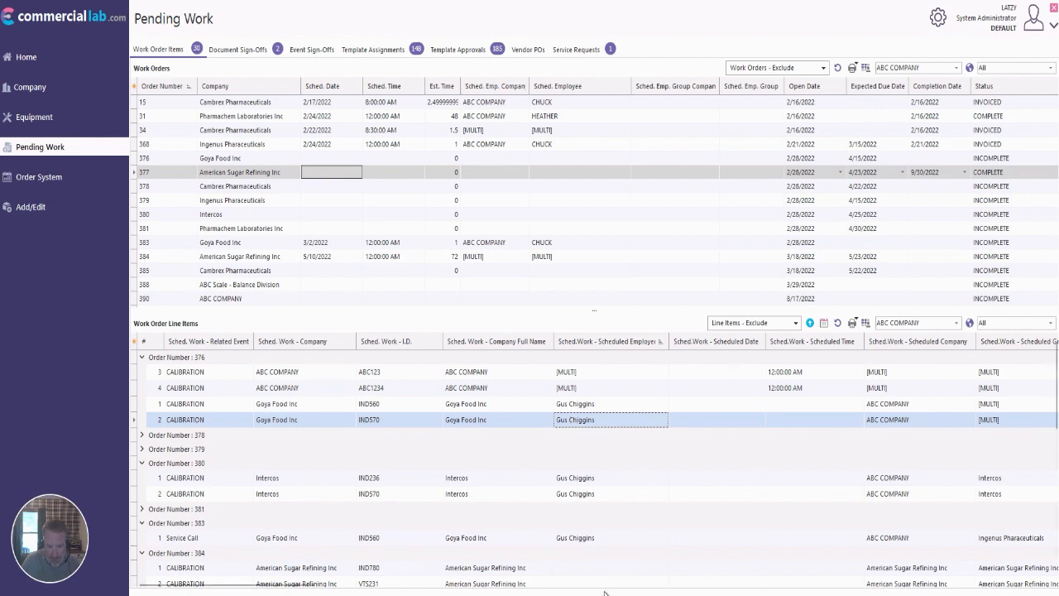